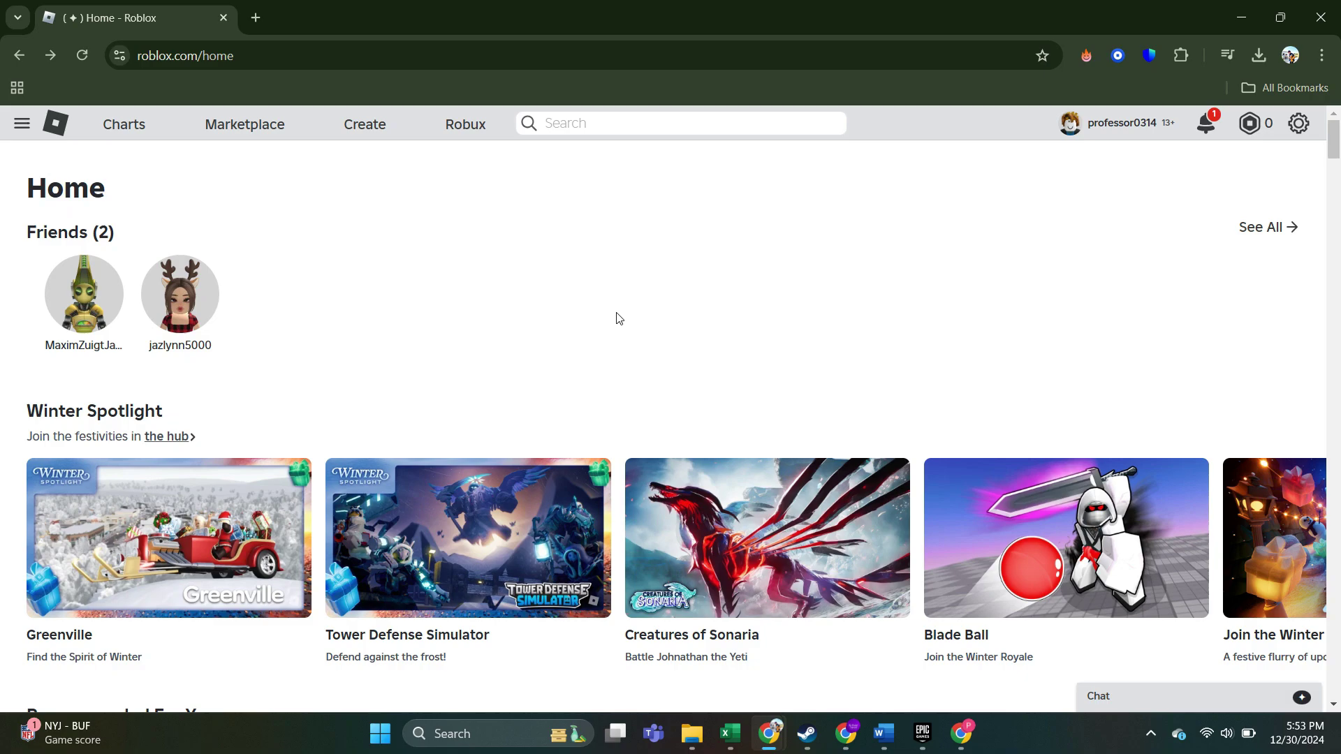
# - Open Settings from the gear menu and review the Account Info username line
pyautogui.click(1300, 124)
pyautogui.click(1237, 173)
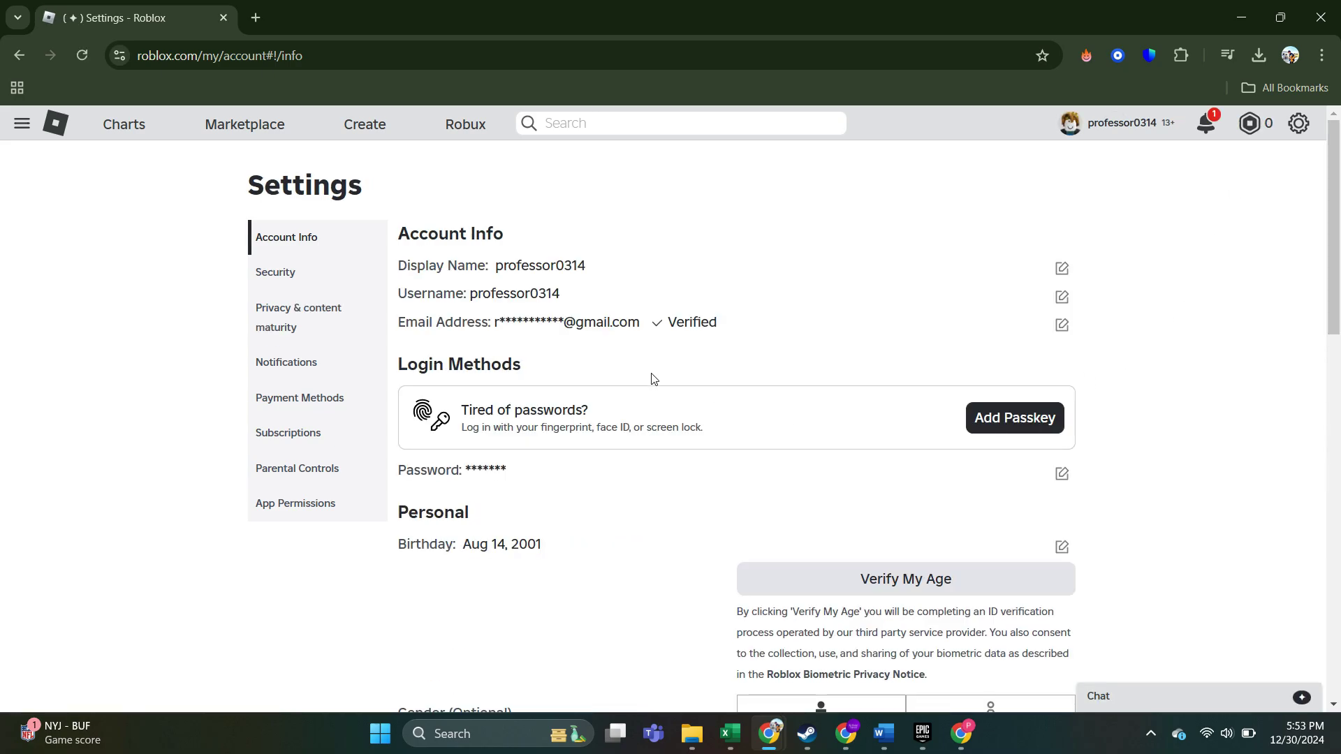
pyautogui.scroll(-1, 540, 265)
pyautogui.scroll(1, 497, 337)
pyautogui.moveTo(399, 294); pyautogui.dragTo(567, 293)
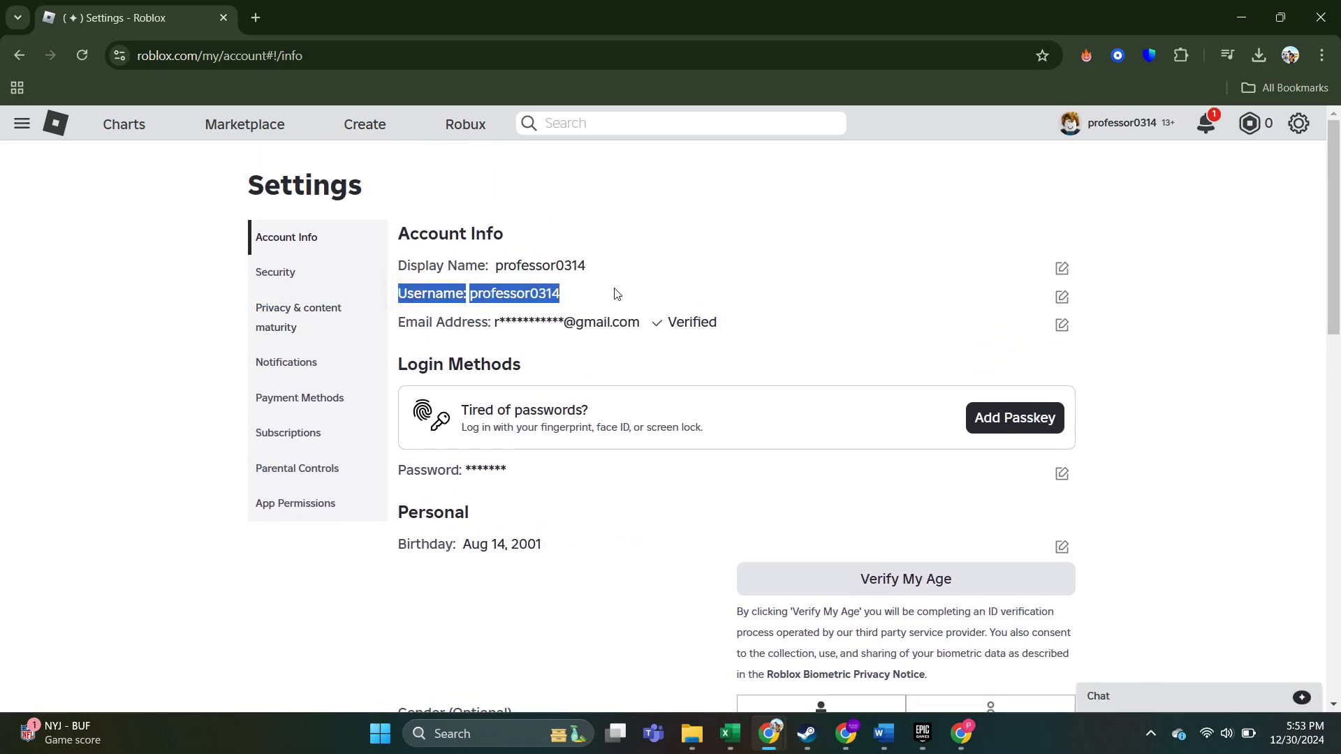
pyautogui.click(433, 310)
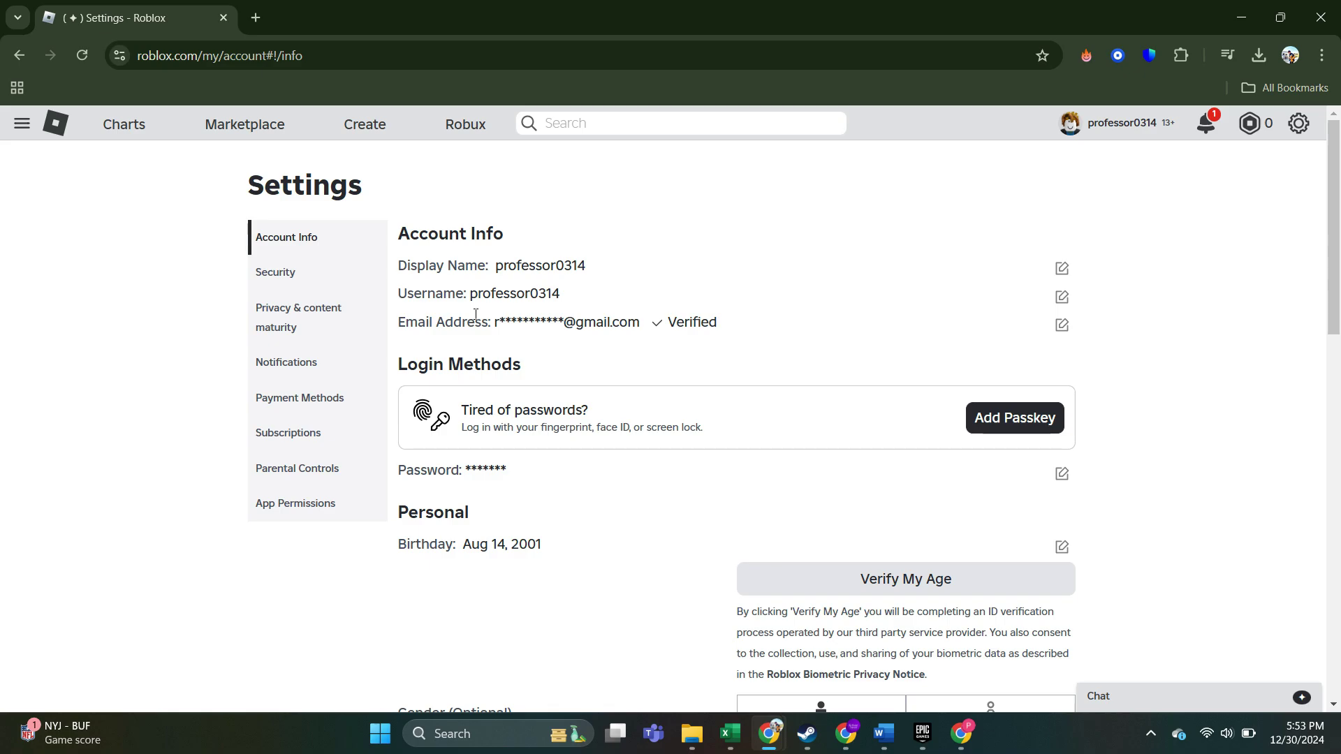
pyautogui.scroll(-4, 650, 419)
pyautogui.scroll(-3, 649, 420)
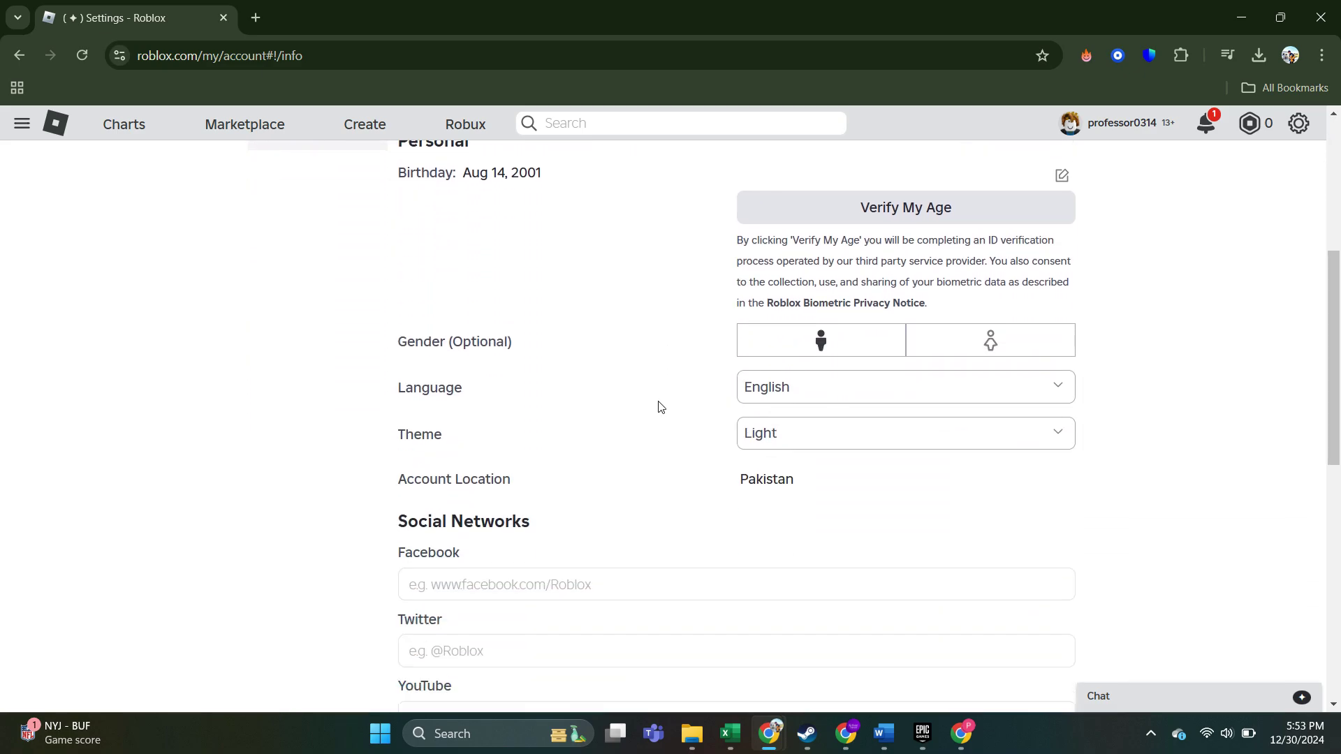
pyautogui.scroll(-2, 650, 461)
pyautogui.scroll(-3, 649, 474)
pyautogui.scroll(-2, 649, 474)
pyautogui.scroll(2, 646, 487)
pyautogui.scroll(1, 646, 488)
pyautogui.scroll(3, 645, 488)
pyautogui.scroll(3, 646, 487)
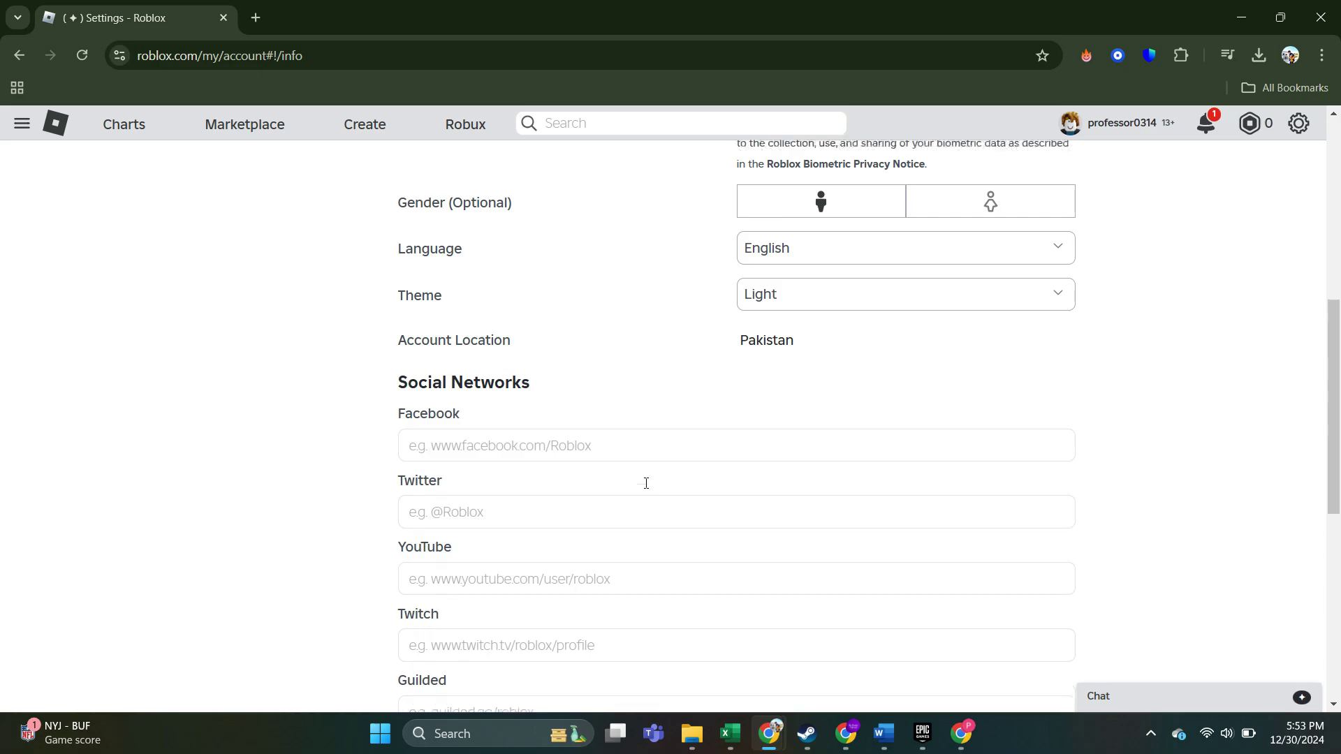
pyautogui.scroll(3, 646, 487)
pyautogui.scroll(3, 732, 391)
pyautogui.scroll(-1, 706, 315)
pyautogui.scroll(1, 717, 327)
pyautogui.scroll(-2, 688, 353)
pyautogui.scroll(-3, 660, 398)
pyautogui.scroll(-3, 650, 419)
pyautogui.scroll(5, 650, 420)
pyautogui.scroll(3, 650, 420)
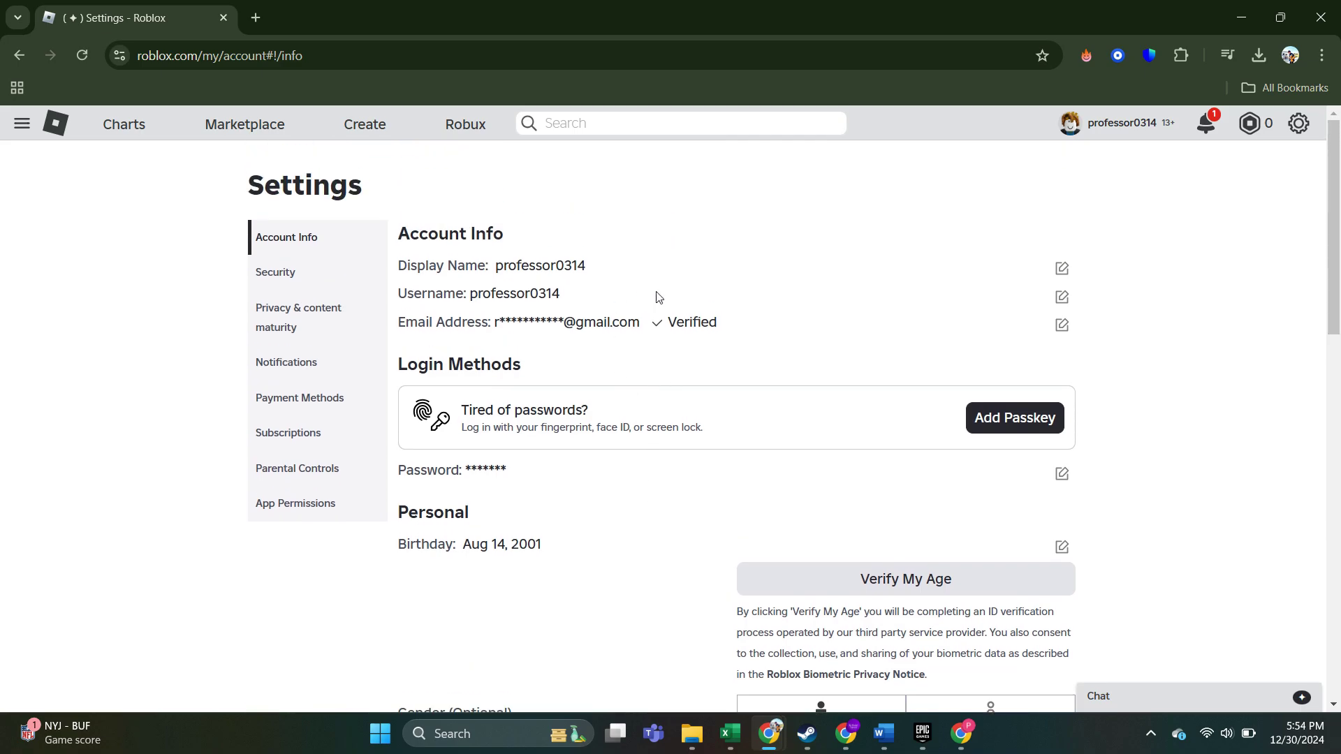
pyautogui.scroll(-3, 679, 354)
pyautogui.scroll(-4, 671, 356)
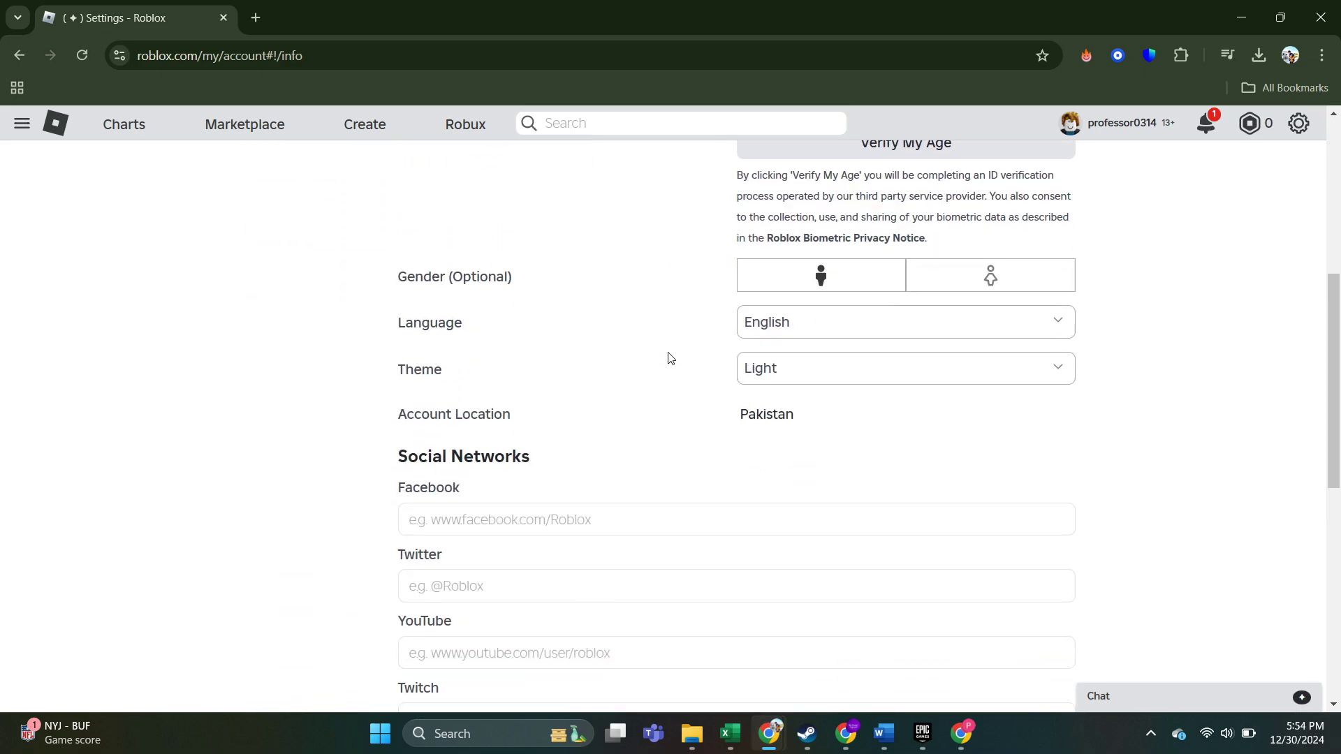
pyautogui.scroll(-3, 670, 356)
pyautogui.scroll(-3, 669, 352)
pyautogui.scroll(-2, 668, 352)
pyautogui.scroll(4, 668, 352)
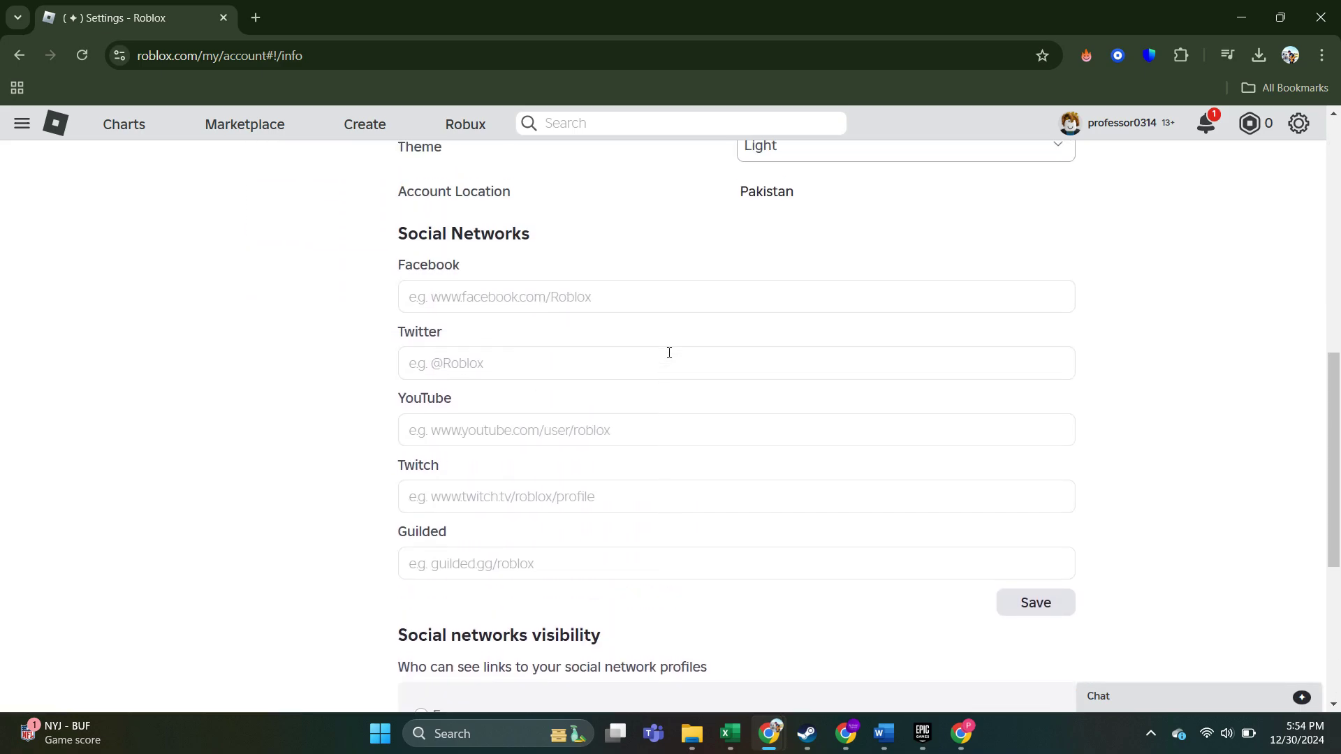
pyautogui.scroll(4, 668, 352)
pyautogui.scroll(3, 669, 352)
pyautogui.scroll(-2, 668, 359)
pyautogui.scroll(-2, 650, 399)
pyautogui.scroll(4, 618, 420)
pyautogui.scroll(-3, 623, 317)
pyautogui.scroll(1, 622, 317)
pyautogui.scroll(4, 646, 365)
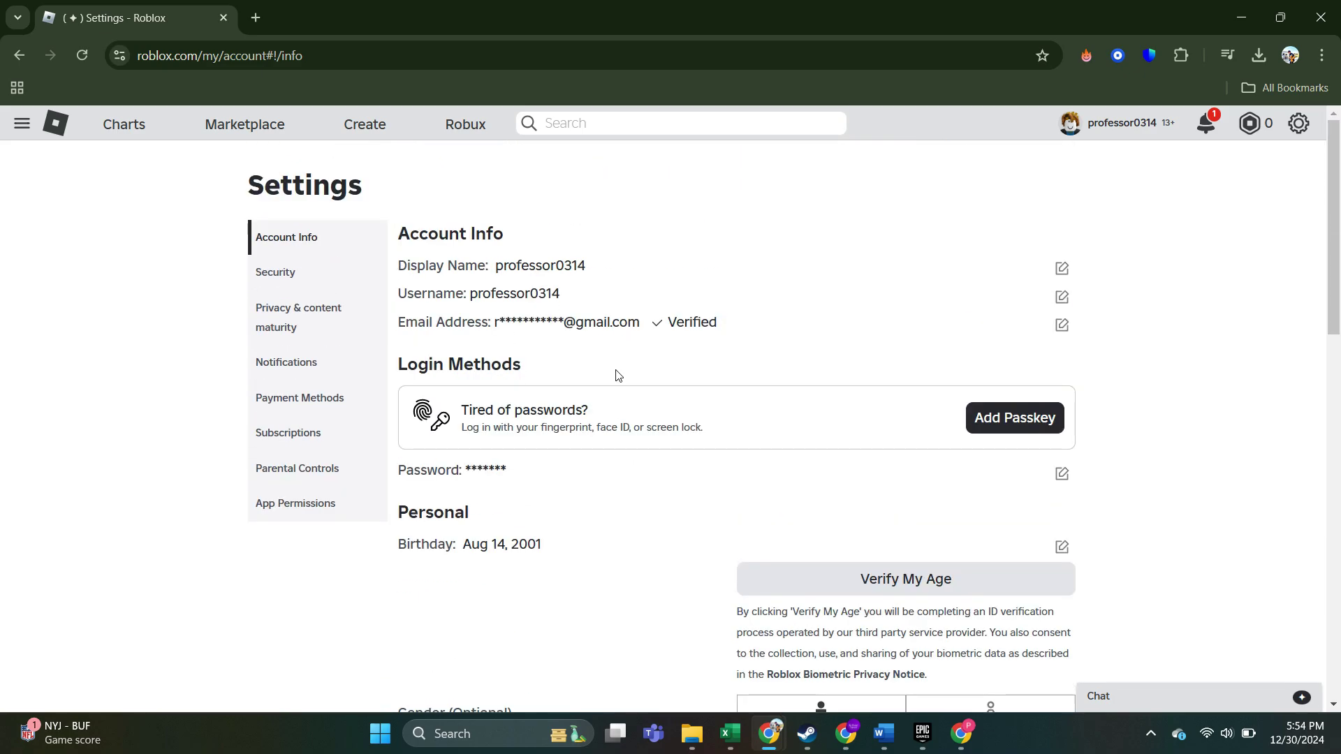
pyautogui.doubleClick(539, 265)
pyautogui.doubleClick(513, 293)
pyautogui.scroll(-3, 666, 299)
pyautogui.scroll(1, 659, 389)
pyautogui.scroll(3, 659, 391)
pyautogui.scroll(-1, 731, 300)
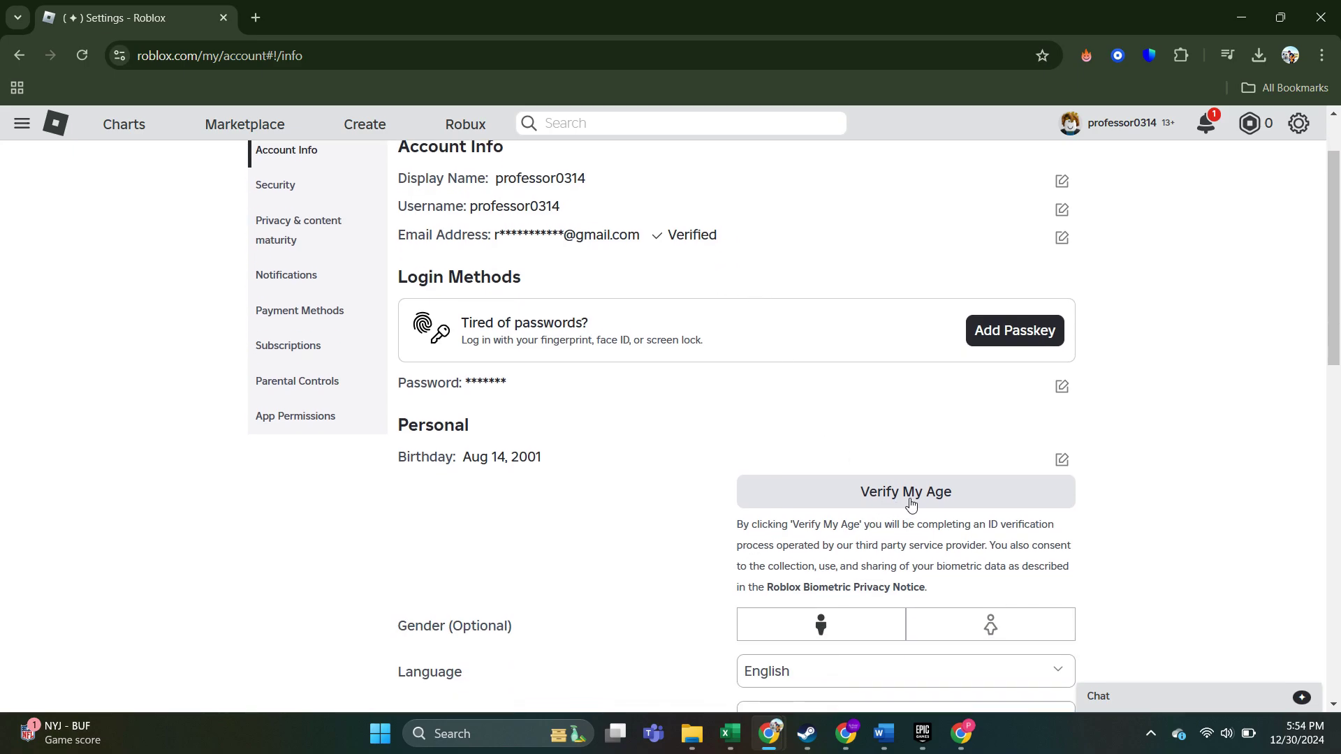
pyautogui.scroll(-1, 908, 499)
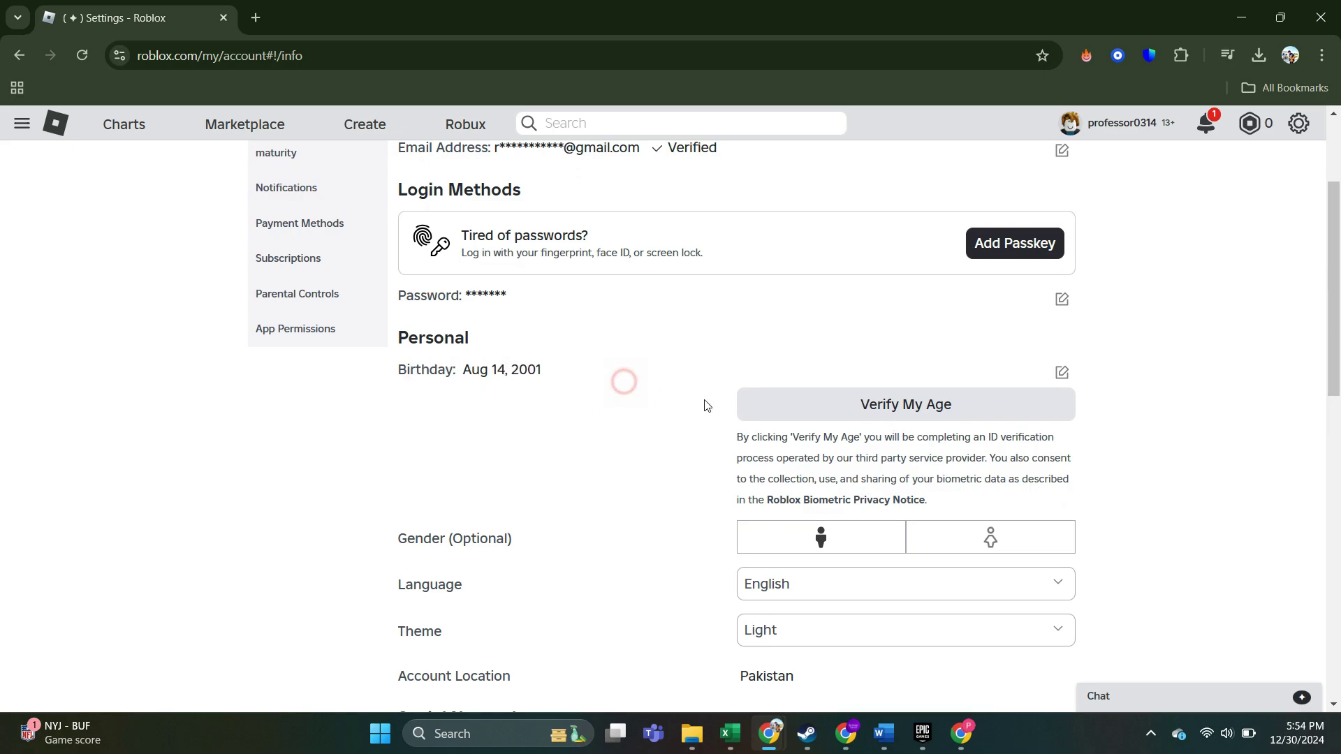
pyautogui.scroll(1, 597, 472)
pyautogui.scroll(-3, 597, 492)
pyautogui.scroll(4, 599, 498)
pyautogui.scroll(-1, 598, 498)
pyautogui.scroll(2, 649, 544)
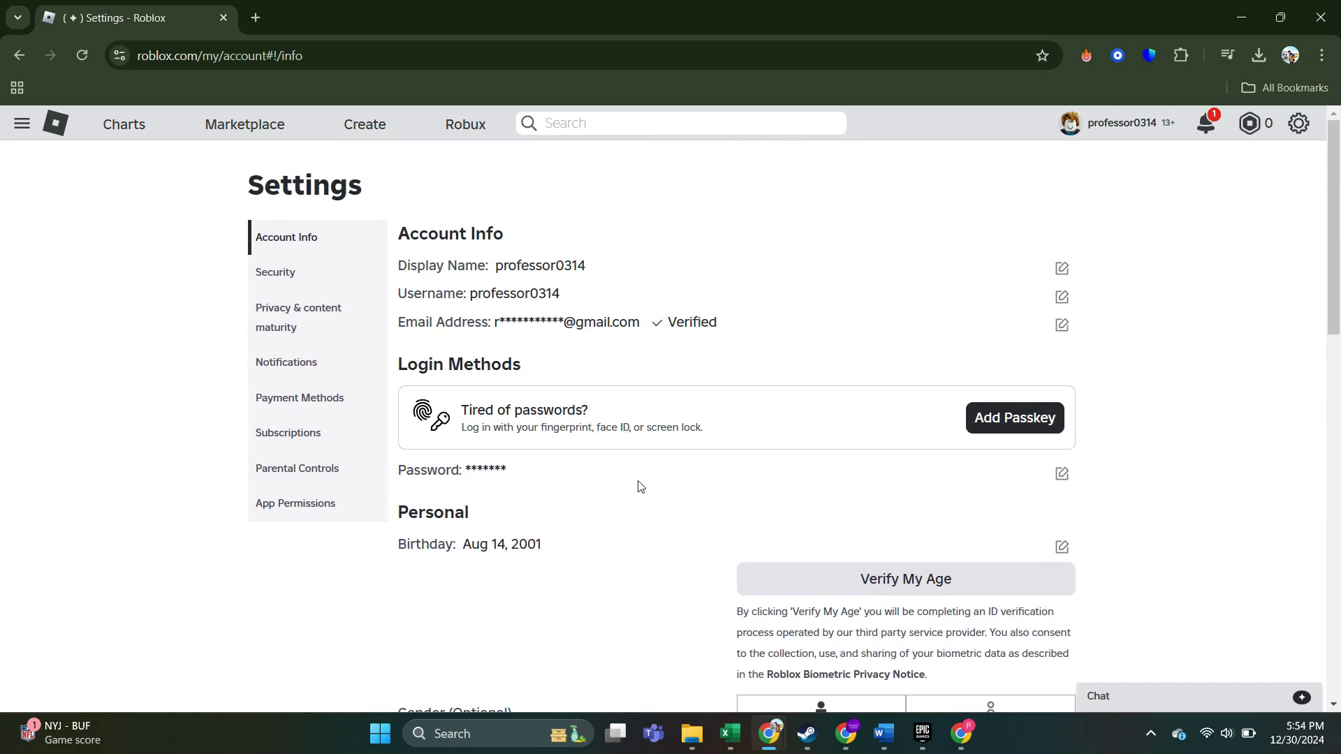